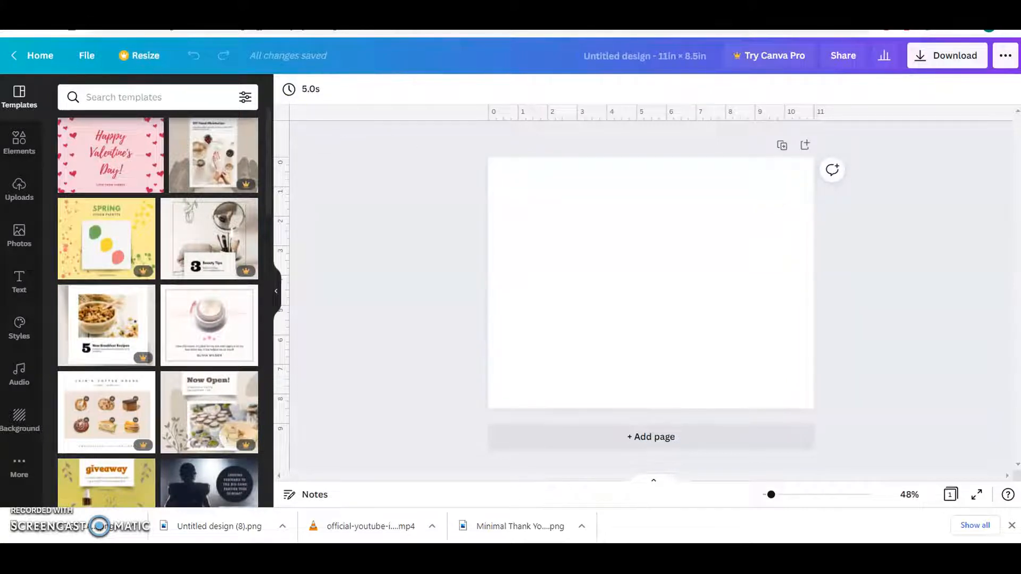
# Search the elements for "drip" and add the red dripping graphic to the page.
pyautogui.click(20, 153)
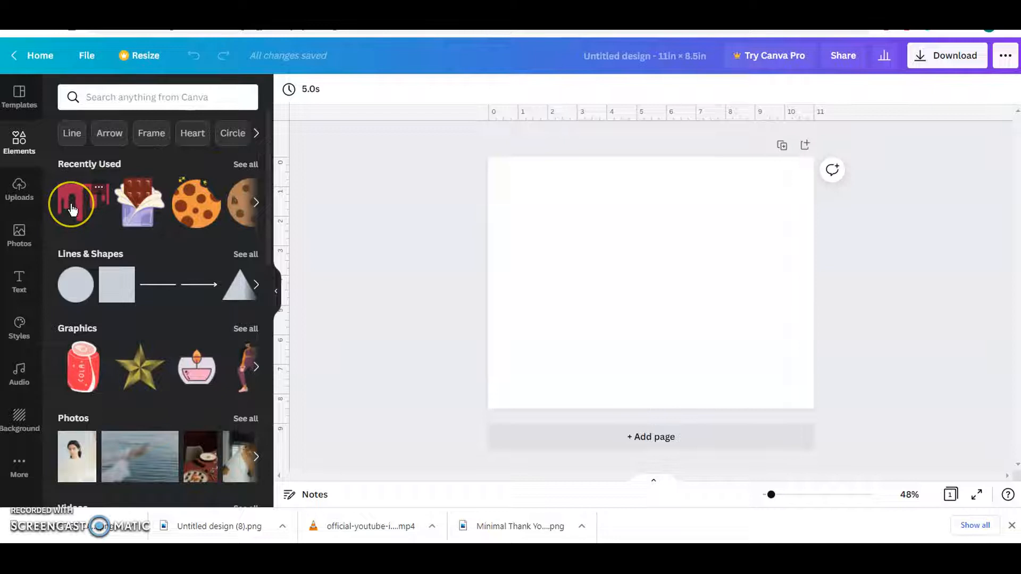
pyautogui.click(122, 99)
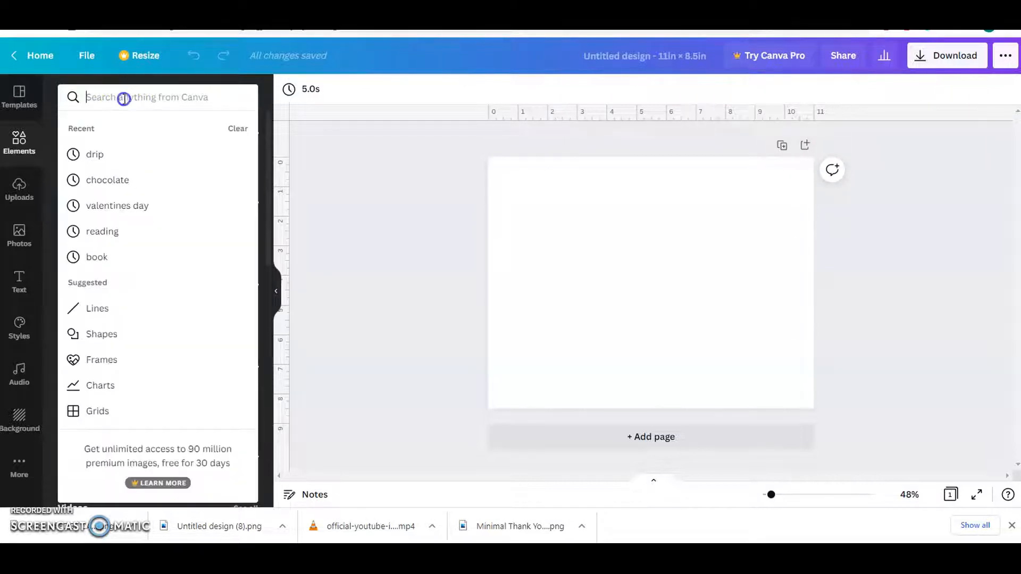
pyautogui.click(118, 154)
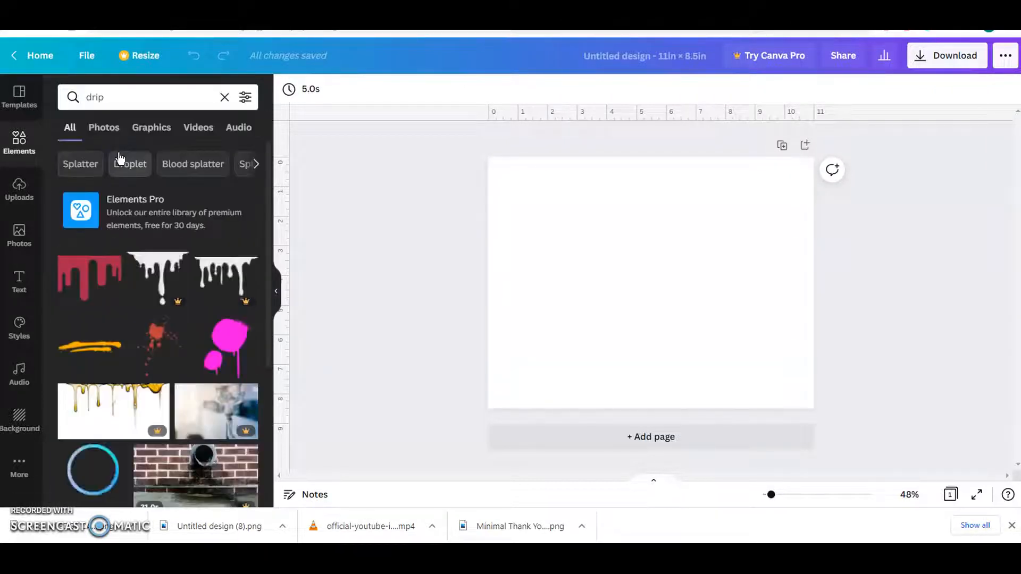
pyautogui.click(116, 270)
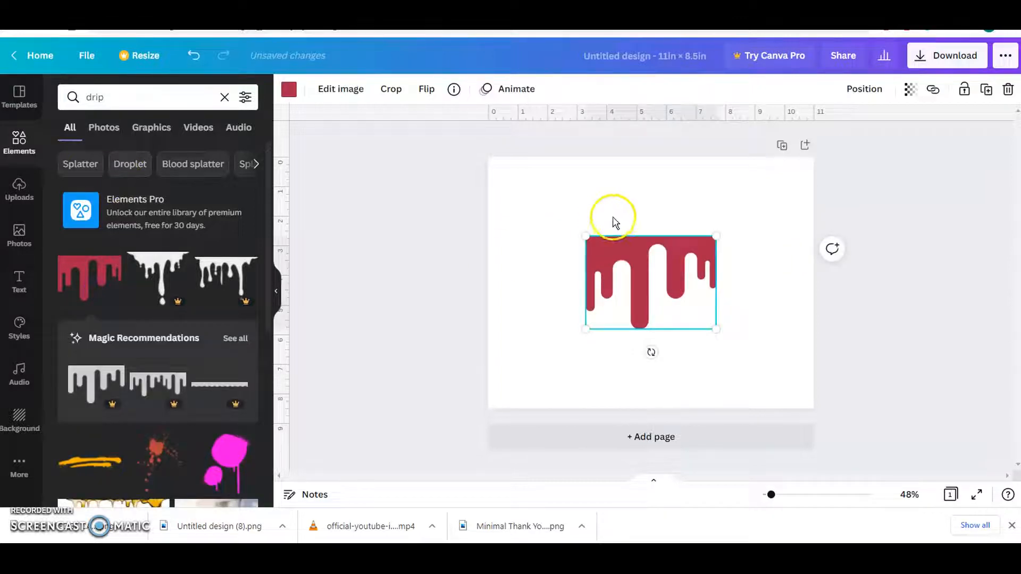
pyautogui.click(289, 89)
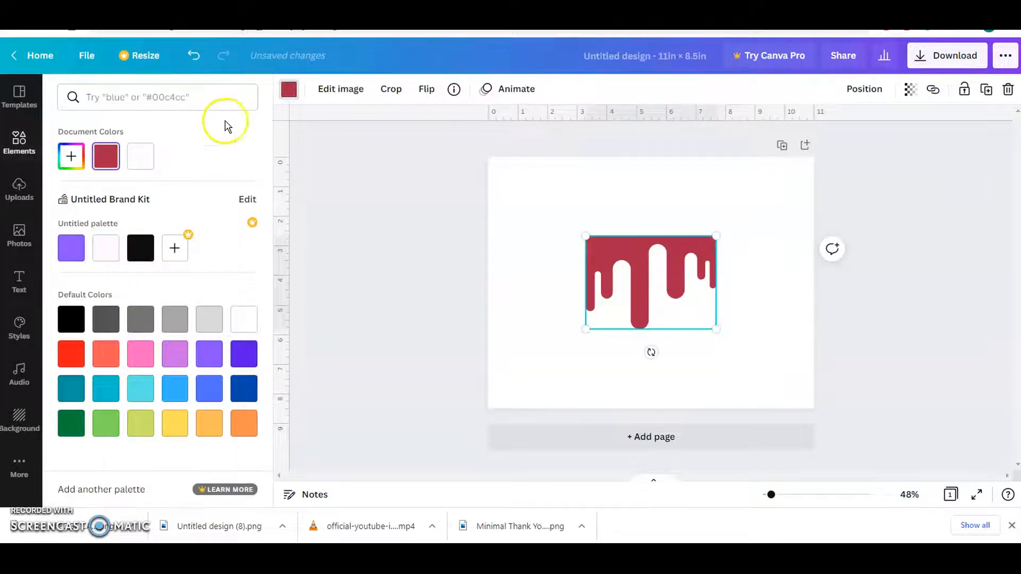
# Add the bitten cookie from the recently used elements at the page's lower left and move the drip to the upper left.
pyautogui.click(22, 141)
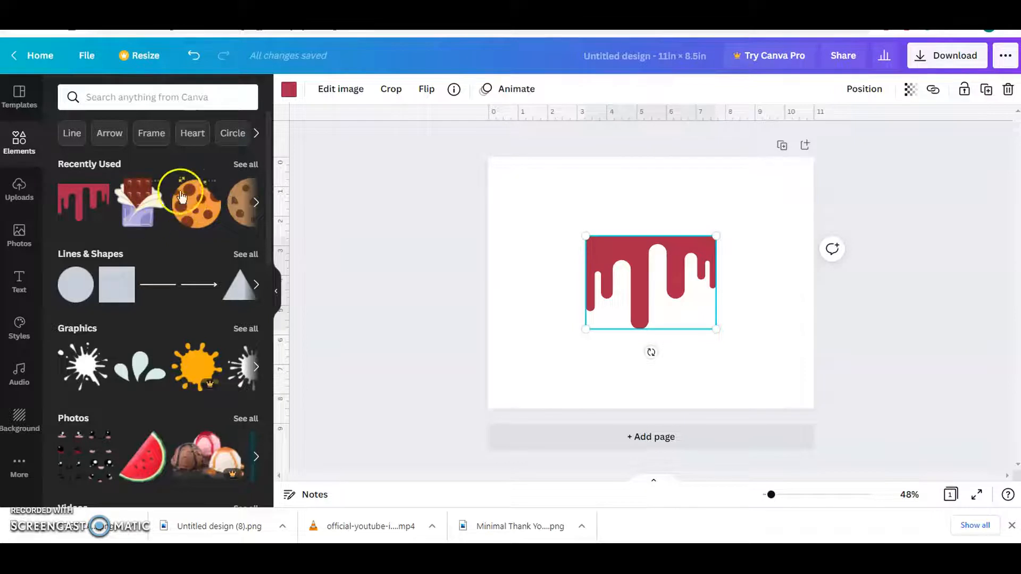
pyautogui.click(237, 165)
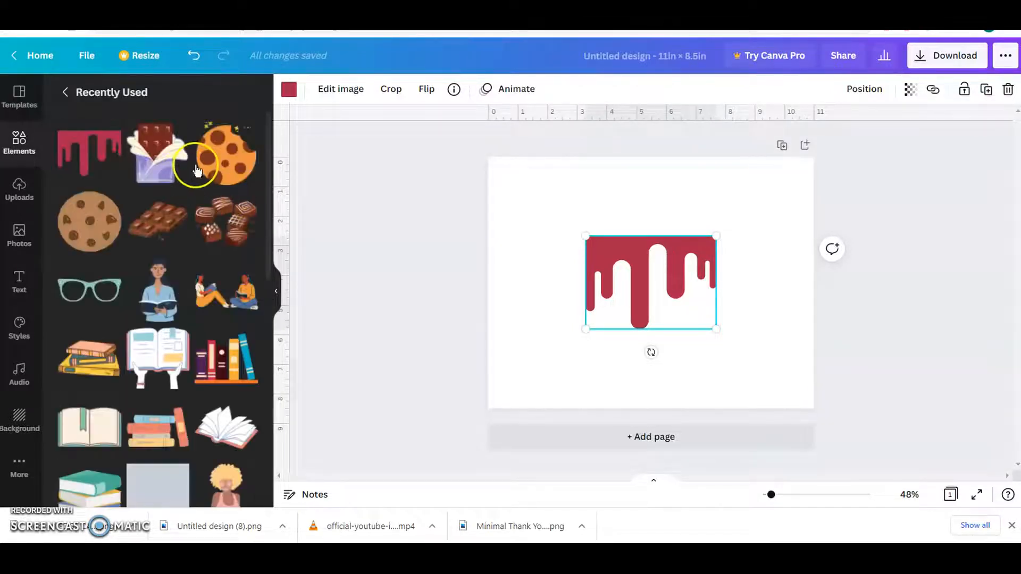
pyautogui.click(212, 154)
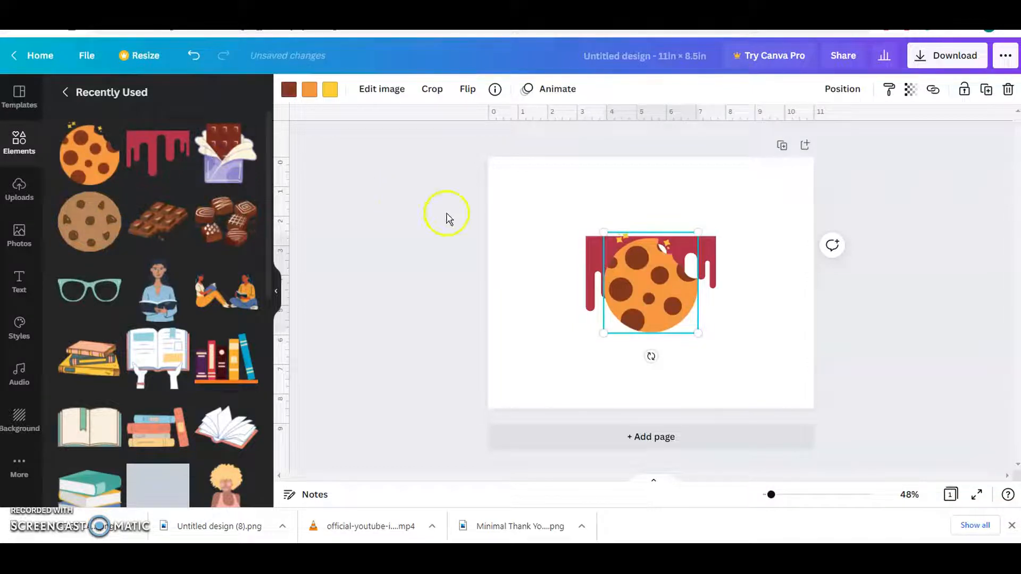
pyautogui.moveTo(644, 292); pyautogui.dragTo(548, 353)
pyautogui.moveTo(654, 246); pyautogui.dragTo(576, 177)
# Add the assorted chocolates graphic, shrink it and place it in the page's upper right corner.
pyautogui.click(228, 226)
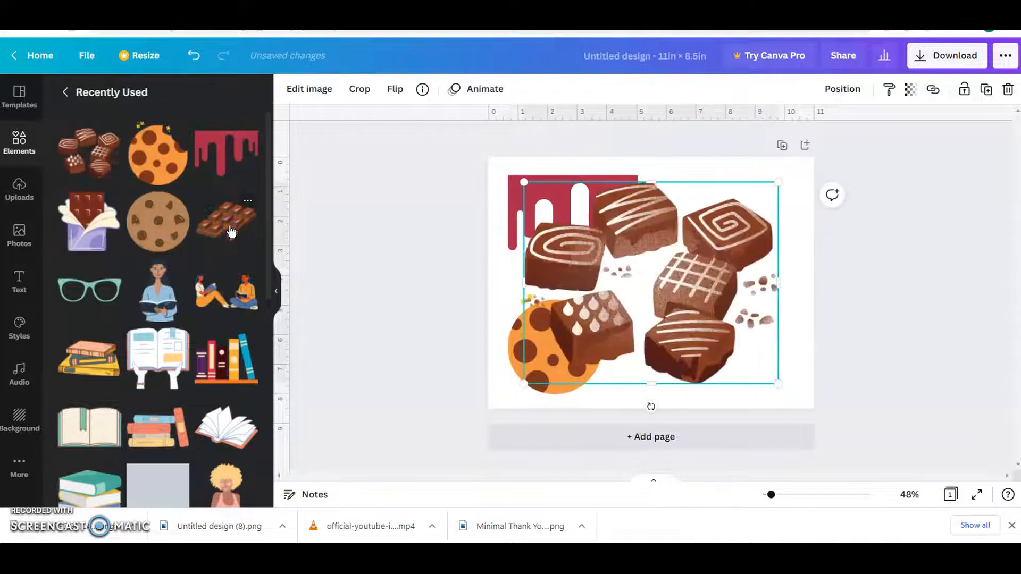
pyautogui.moveTo(779, 186); pyautogui.dragTo(683, 258)
pyautogui.moveTo(620, 308); pyautogui.dragTo(729, 224)
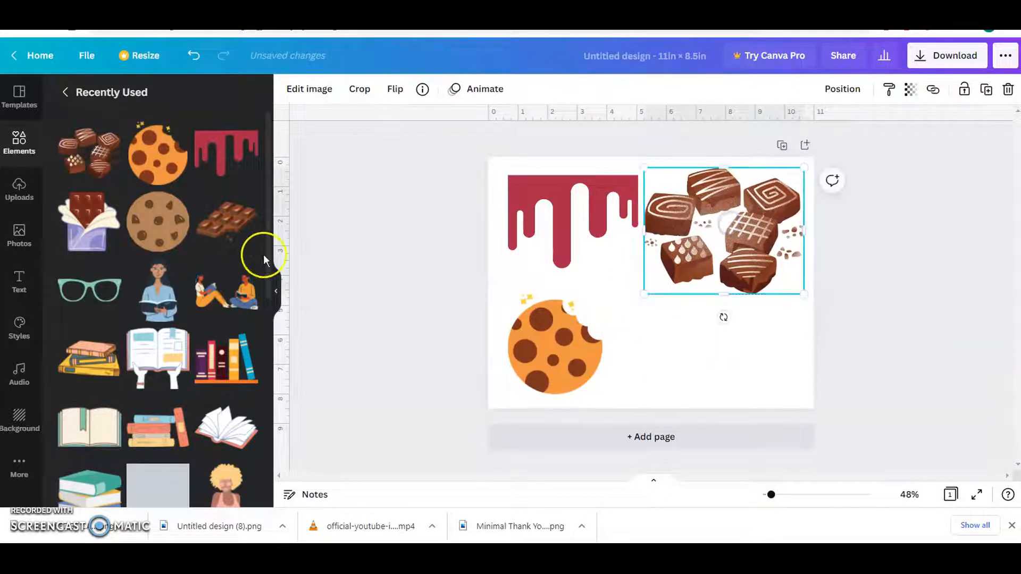
# Add the chocolate bar at the page's lower right and shift the cookie slightly to the right.
pyautogui.click(222, 218)
pyautogui.moveTo(685, 274); pyautogui.dragTo(754, 341)
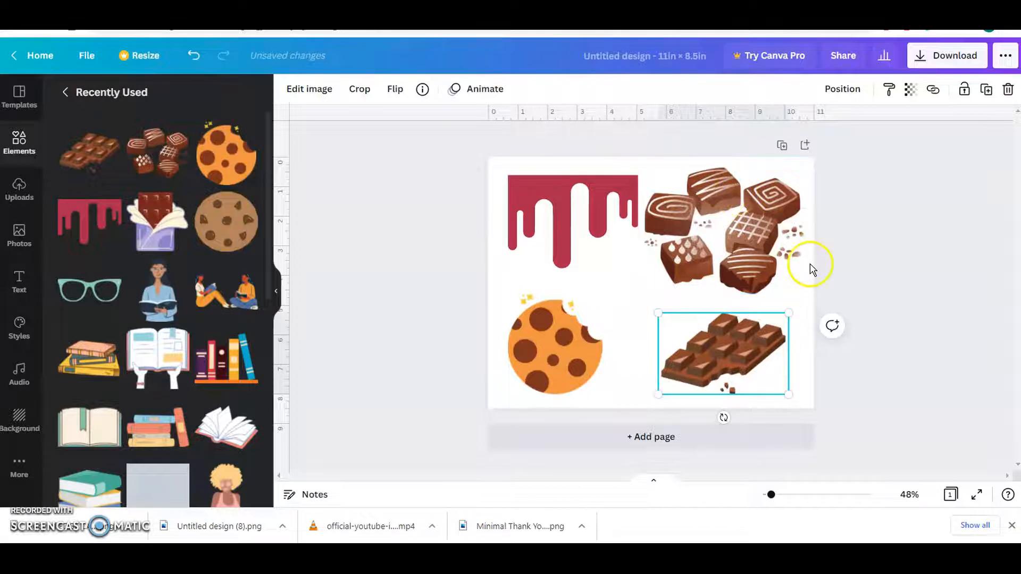
pyautogui.moveTo(760, 360); pyautogui.dragTo(775, 360)
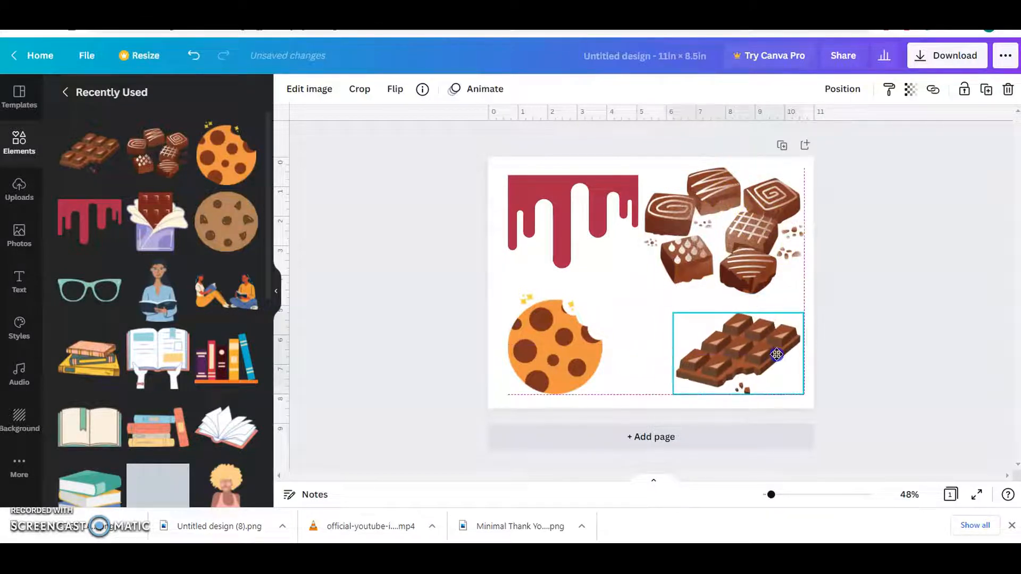
pyautogui.moveTo(590, 359)
pyautogui.mouseDown()
pyautogui.moveTo(612, 357)
pyautogui.moveTo(583, 357)
pyautogui.moveTo(601, 359)
pyautogui.mouseUp()
pyautogui.click(712, 356)
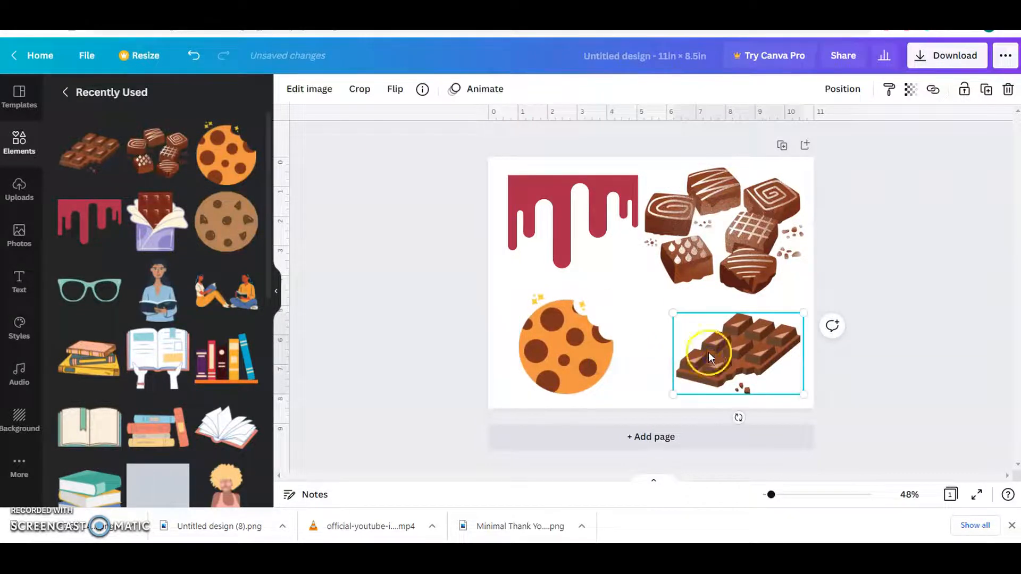
pyautogui.click(771, 262)
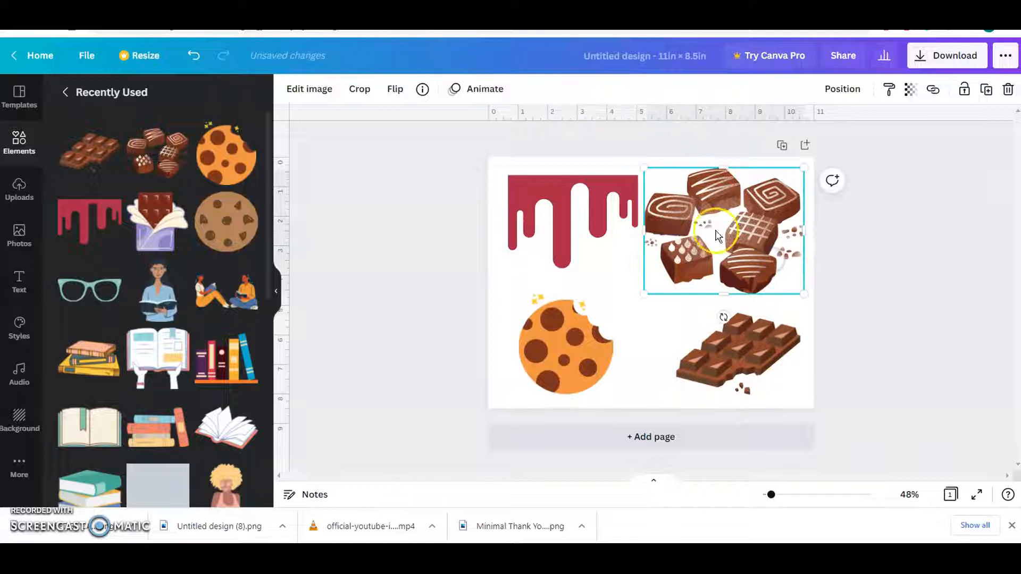
pyautogui.click(557, 212)
# Recolor the cookie's orange base brown and its chips dark brown (#592019) using the photo colors.
pyautogui.click(582, 335)
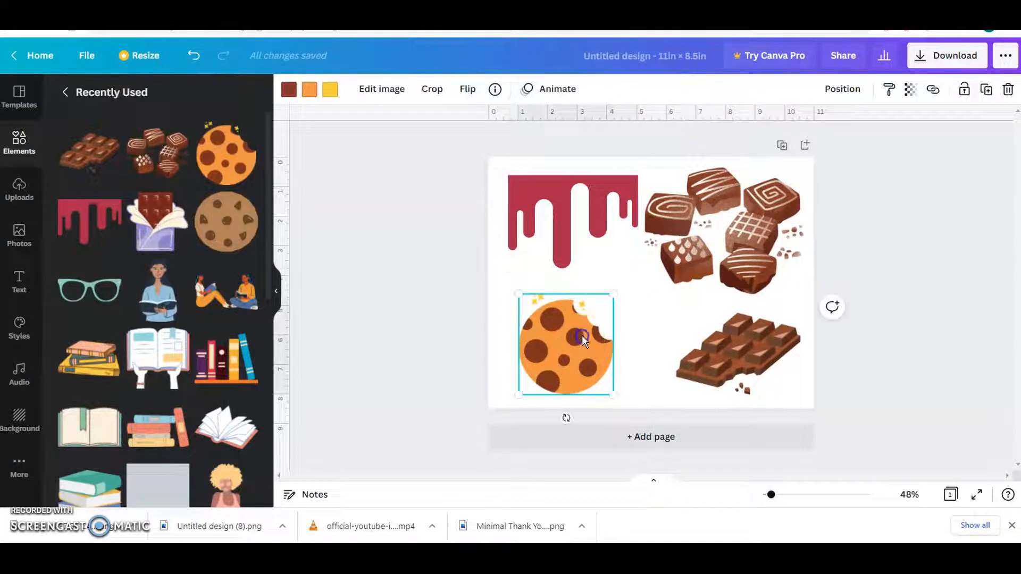
pyautogui.click(310, 91)
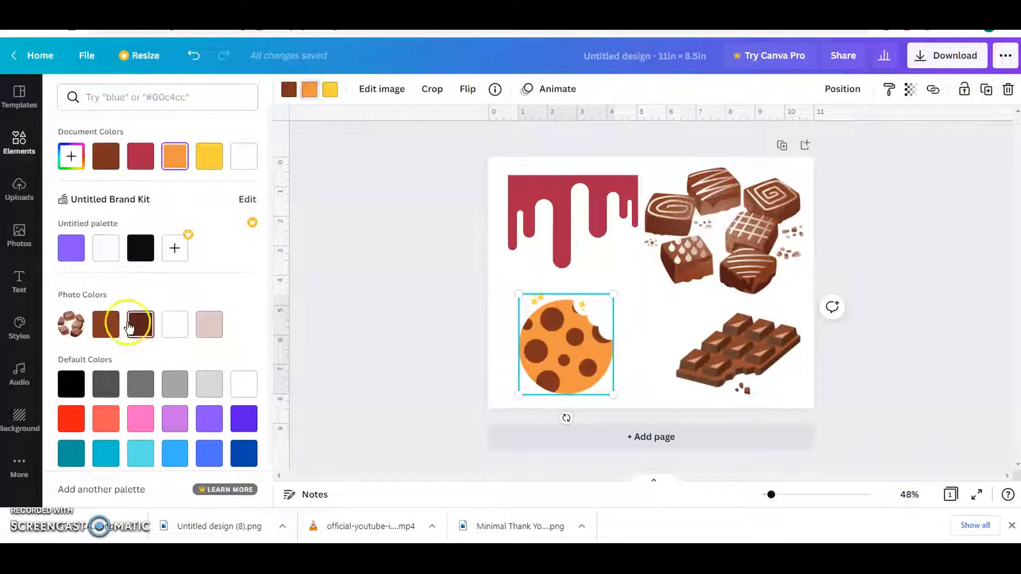
pyautogui.click(106, 323)
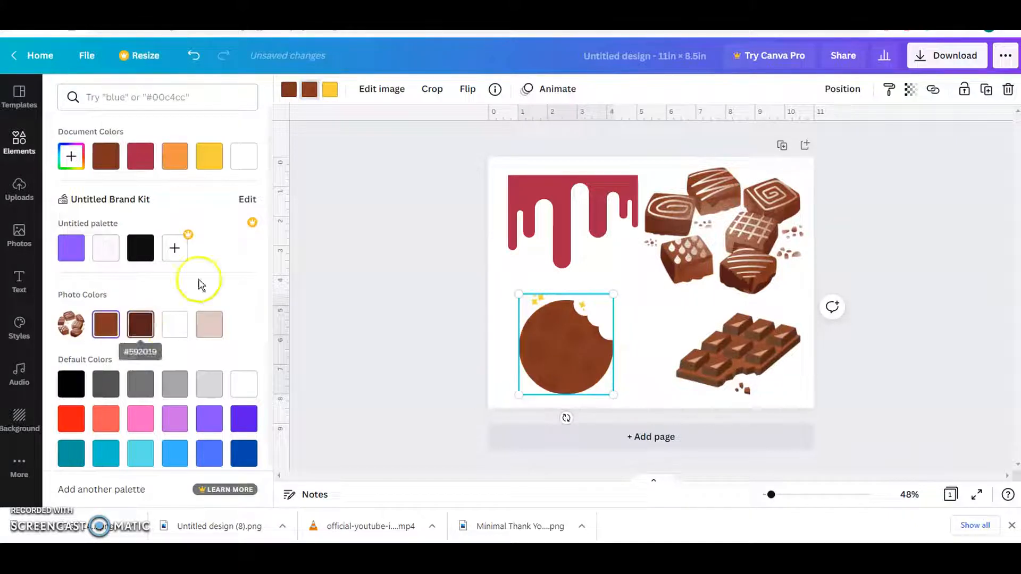
pyautogui.click(143, 321)
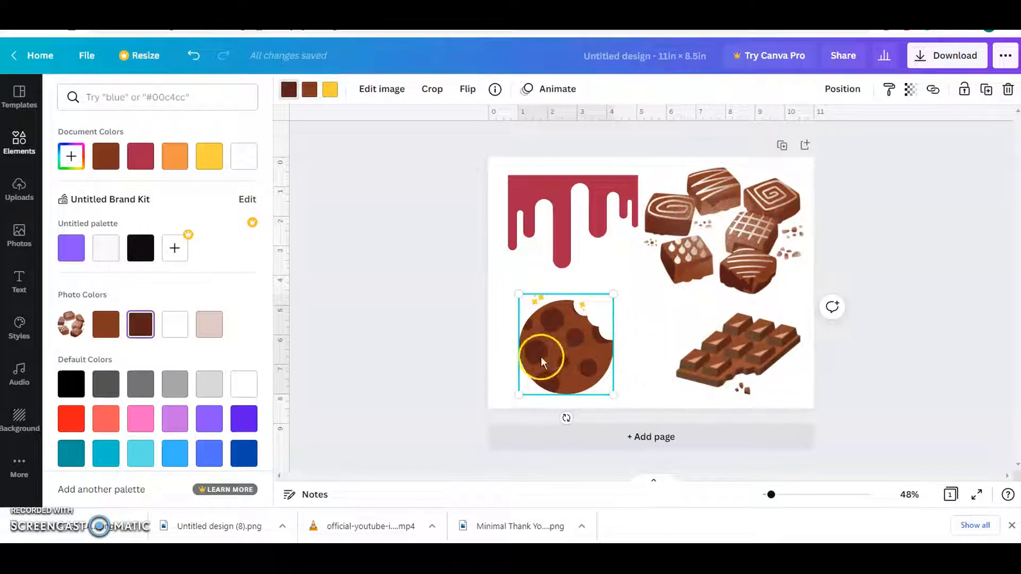
# Recolor the drip dark brown (#592019) and the cookie's yellow sparkles white.
pyautogui.click(564, 229)
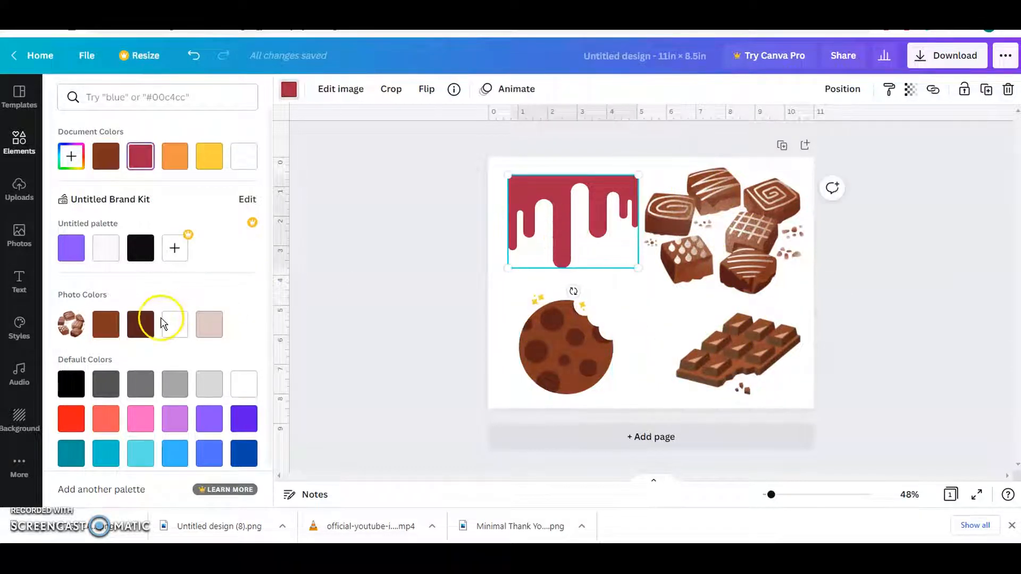
pyautogui.click(141, 325)
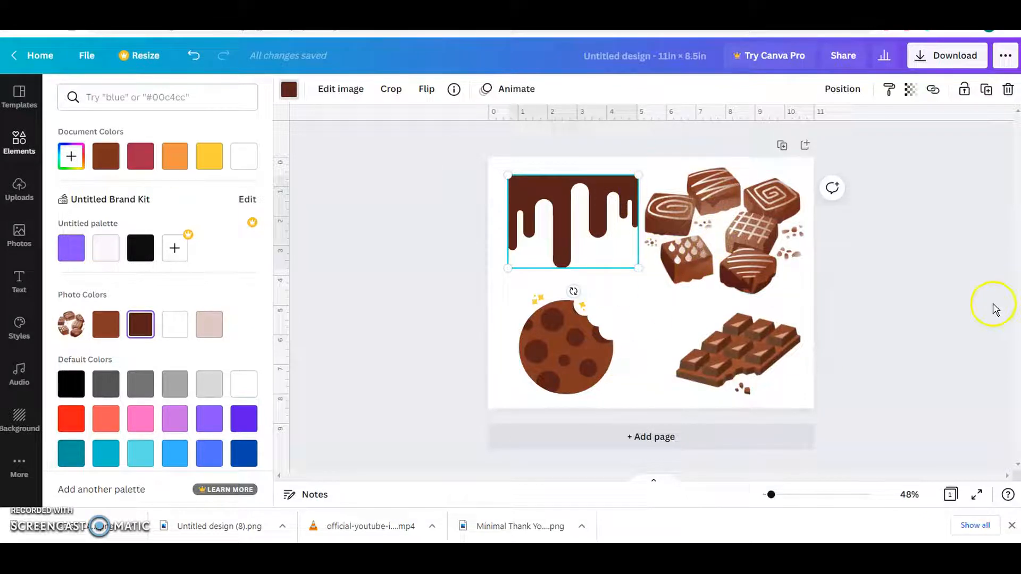
pyautogui.click(569, 336)
pyautogui.click(557, 301)
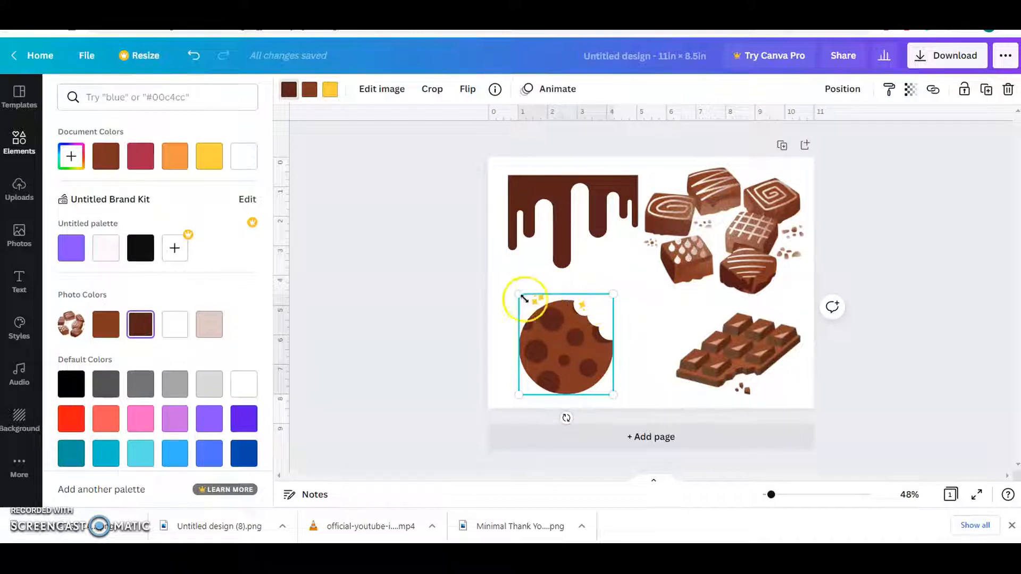
pyautogui.click(336, 98)
pyautogui.click(243, 159)
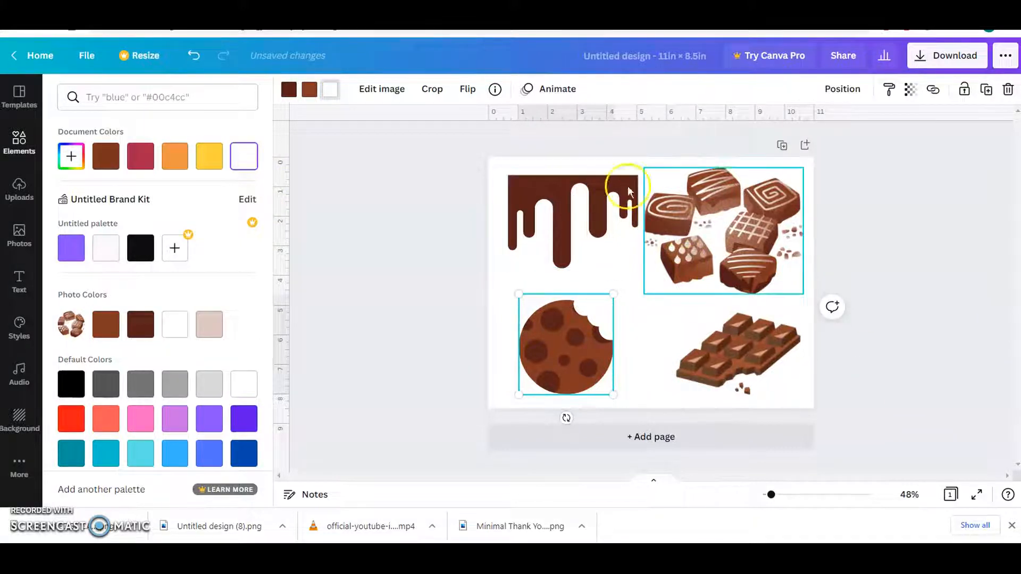
# Spread the assorted chocolates, the drip and the cookie slightly outward toward the page edges.
pyautogui.moveTo(726, 233); pyautogui.dragTo(733, 227)
pyautogui.moveTo(590, 222); pyautogui.dragTo(581, 211)
pyautogui.moveTo(542, 333); pyautogui.dragTo(528, 335)
pyautogui.click(681, 357)
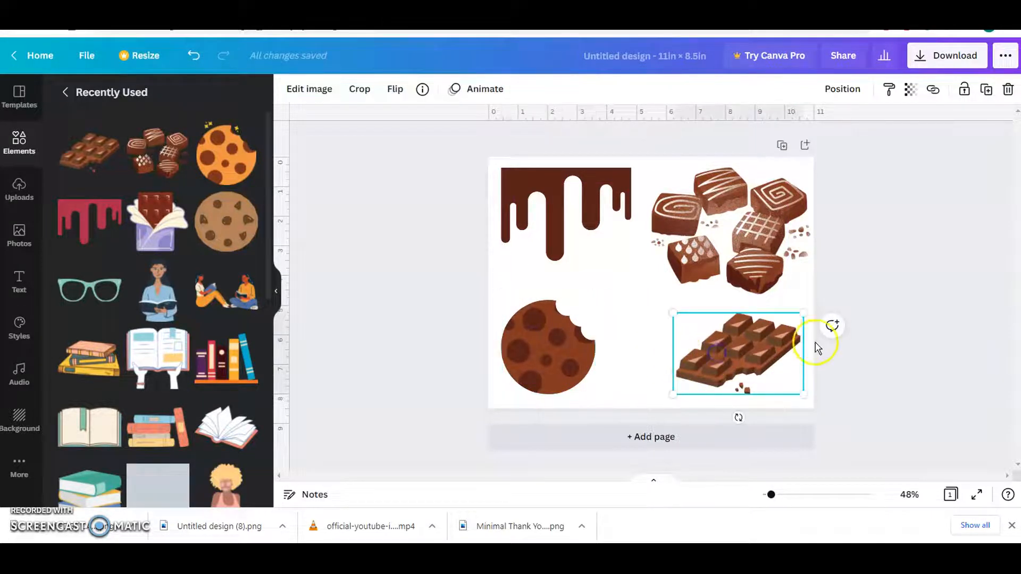
pyautogui.click(895, 353)
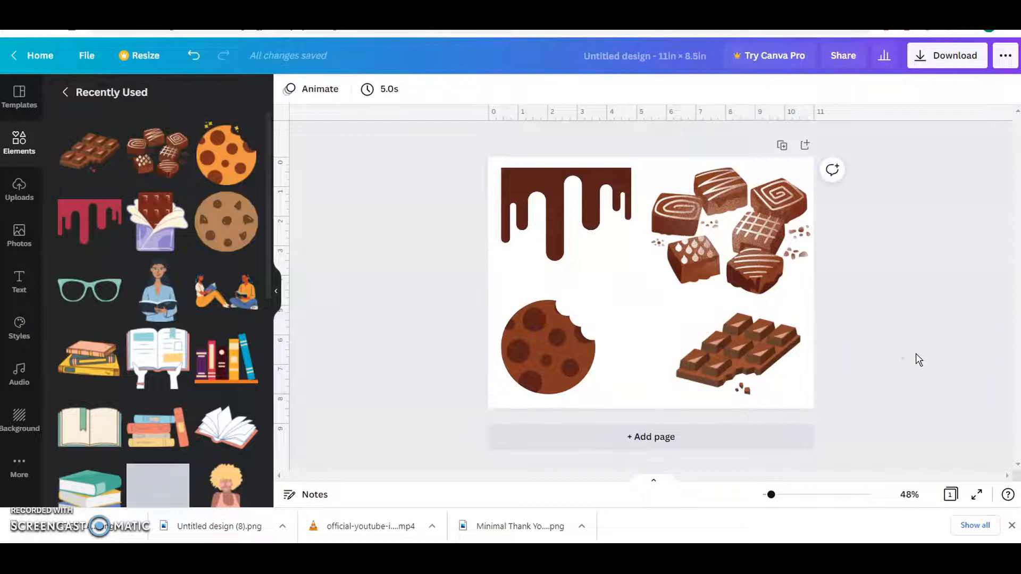
# Group all four graphics and shrink the group to about 5.1 × 3.8 in at the page's lower left.
pyautogui.moveTo(891, 370); pyautogui.dragTo(534, 197)
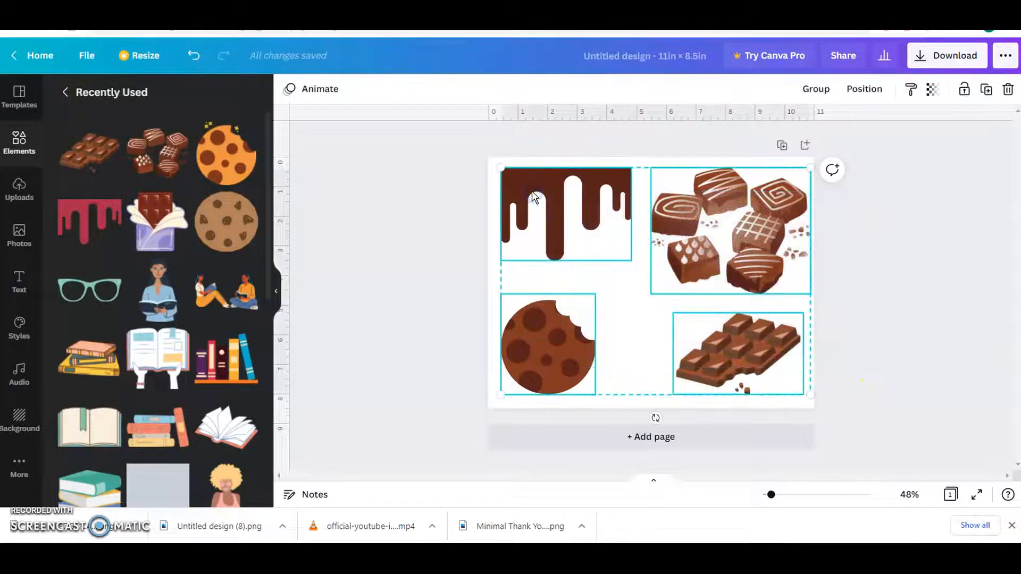
pyautogui.click(817, 89)
pyautogui.moveTo(807, 174); pyautogui.dragTo(672, 308)
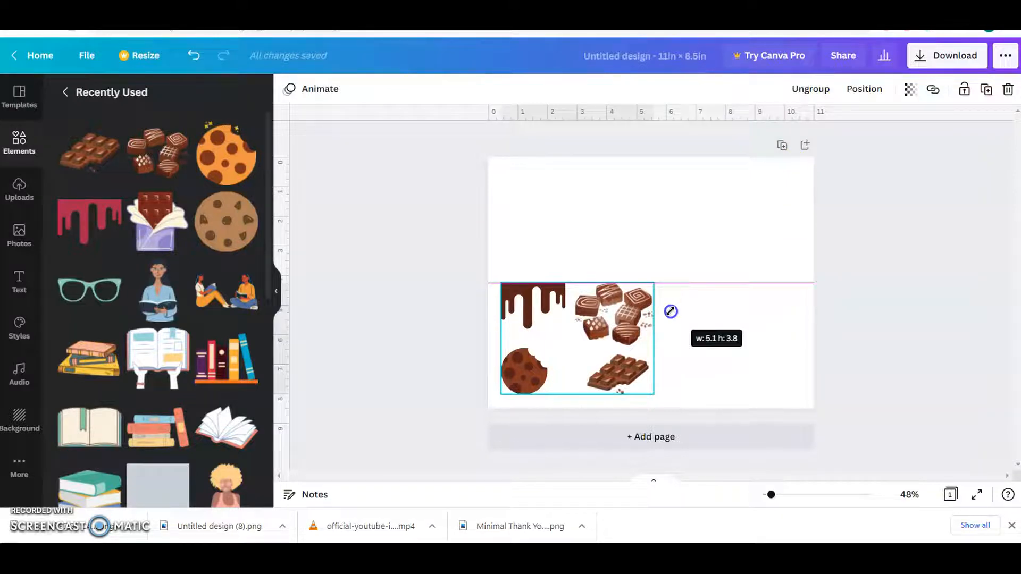
pyautogui.moveTo(670, 311); pyautogui.dragTo(669, 312)
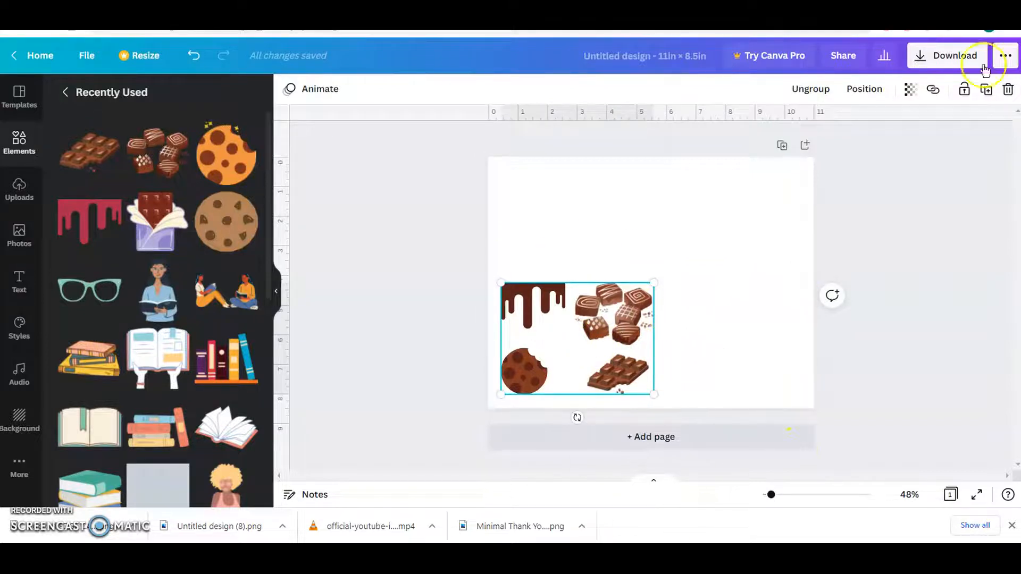
# Duplicate the group and place the copy to its right, aligned with the original along the page's lower half.
pyautogui.click(986, 90)
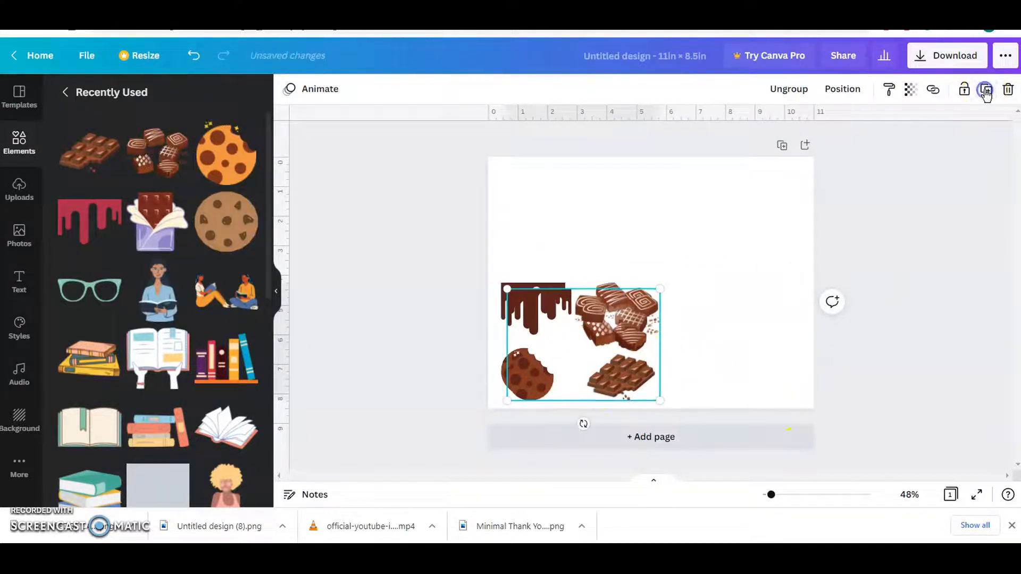
pyautogui.moveTo(590, 344); pyautogui.dragTo(738, 334)
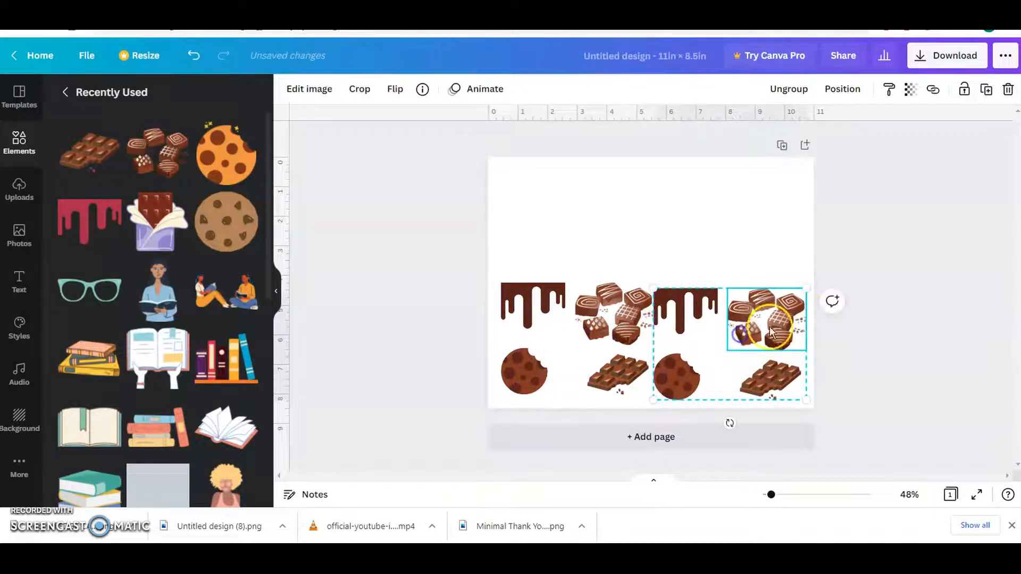
pyautogui.click(841, 352)
pyautogui.click(729, 342)
pyautogui.moveTo(713, 330); pyautogui.dragTo(720, 329)
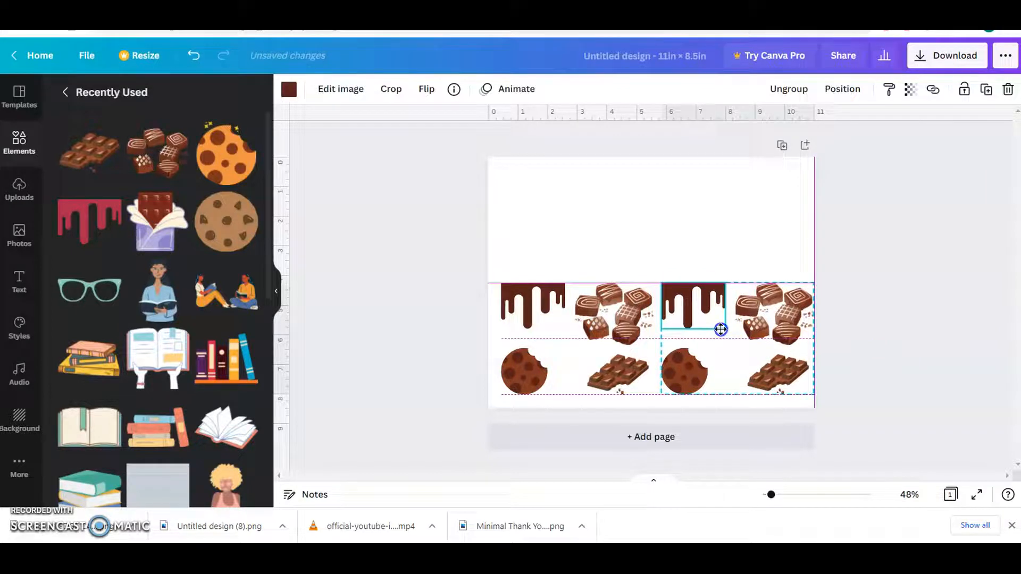
pyautogui.click(784, 314)
# Center the two side-by-side groups horizontally on the page and group them into one row.
pyautogui.moveTo(882, 378); pyautogui.dragTo(471, 277)
pyautogui.moveTo(571, 316); pyautogui.dragTo(565, 316)
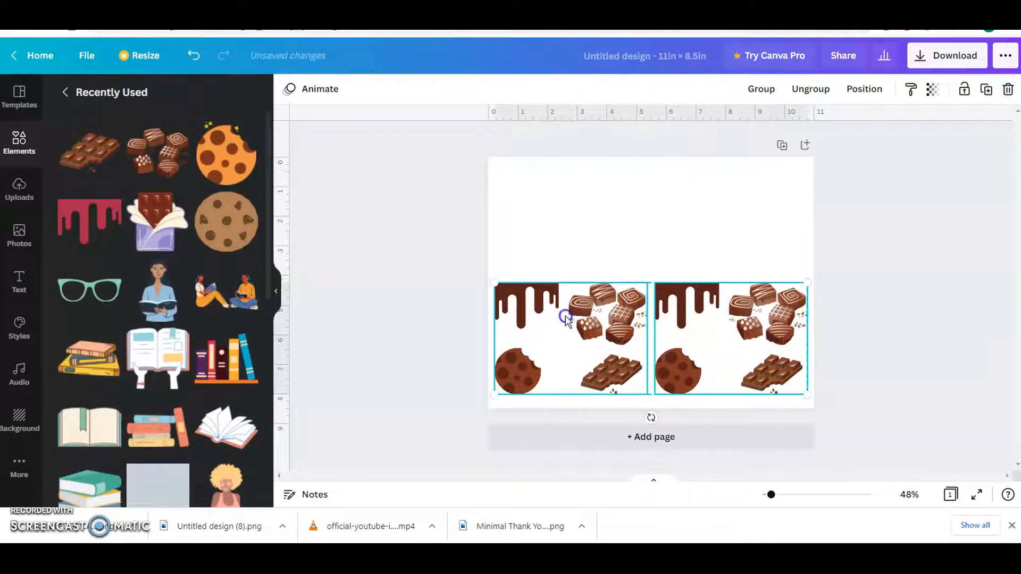
pyautogui.click(758, 94)
# Duplicate the row of graphics and position the rows one above the other, aligned in the page's upper and lower halves.
pyautogui.moveTo(660, 342); pyautogui.dragTo(693, 229)
pyautogui.click(992, 97)
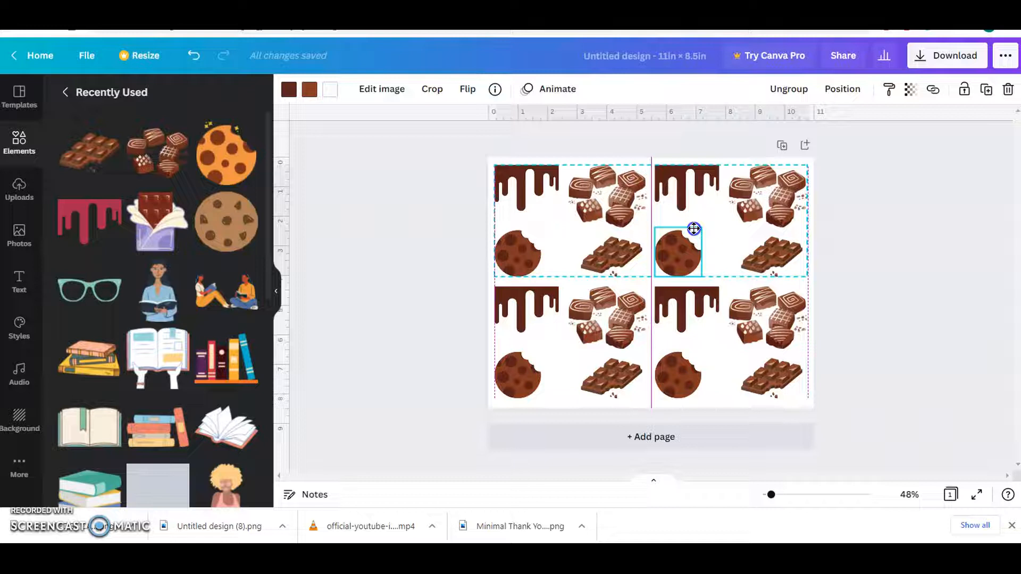
pyautogui.moveTo(694, 229); pyautogui.dragTo(694, 228)
# Select both rows of chocolate graphics and group them together.
pyautogui.click(876, 360)
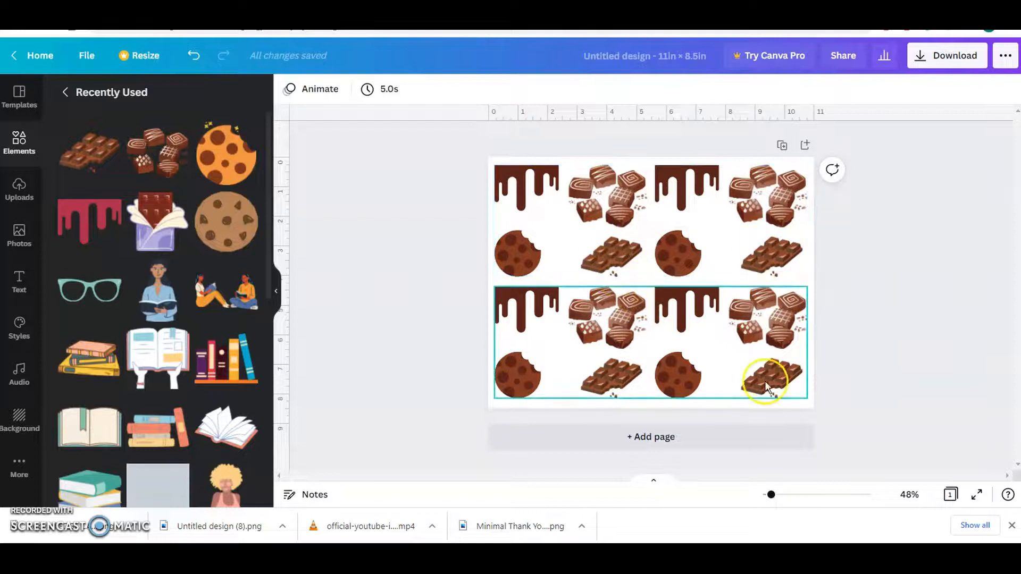
pyautogui.moveTo(900, 373); pyautogui.dragTo(531, 180)
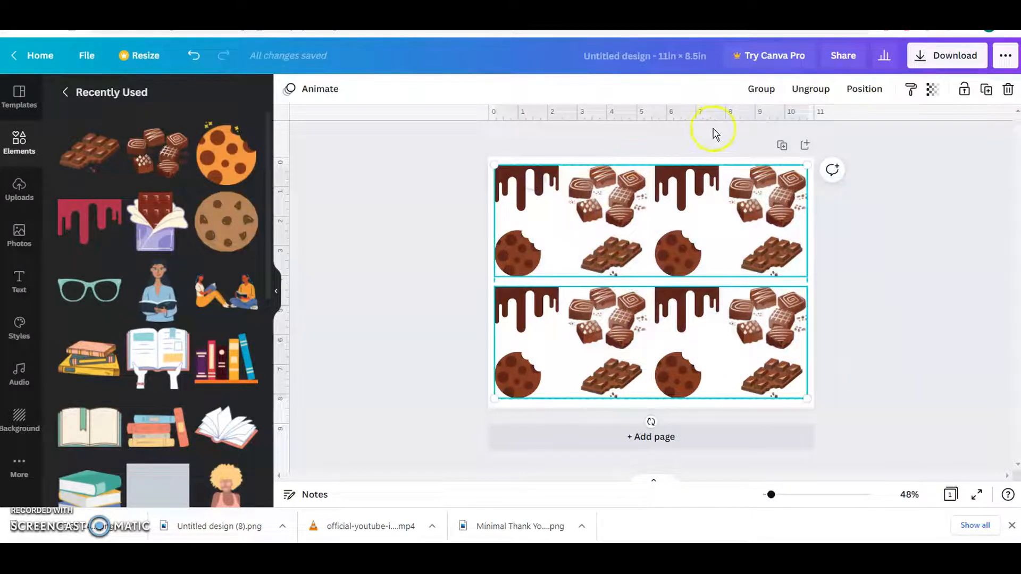
pyautogui.click(755, 88)
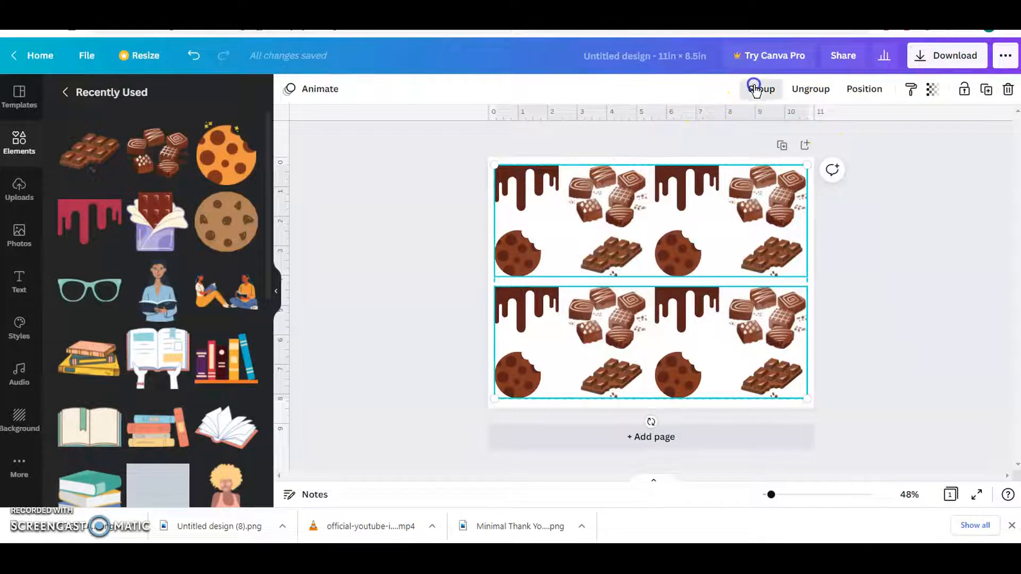
# Shrink the grouped pattern to the page's lower-left quarter and place a duplicate directly to its right.
pyautogui.moveTo(804, 163); pyautogui.dragTo(649, 286)
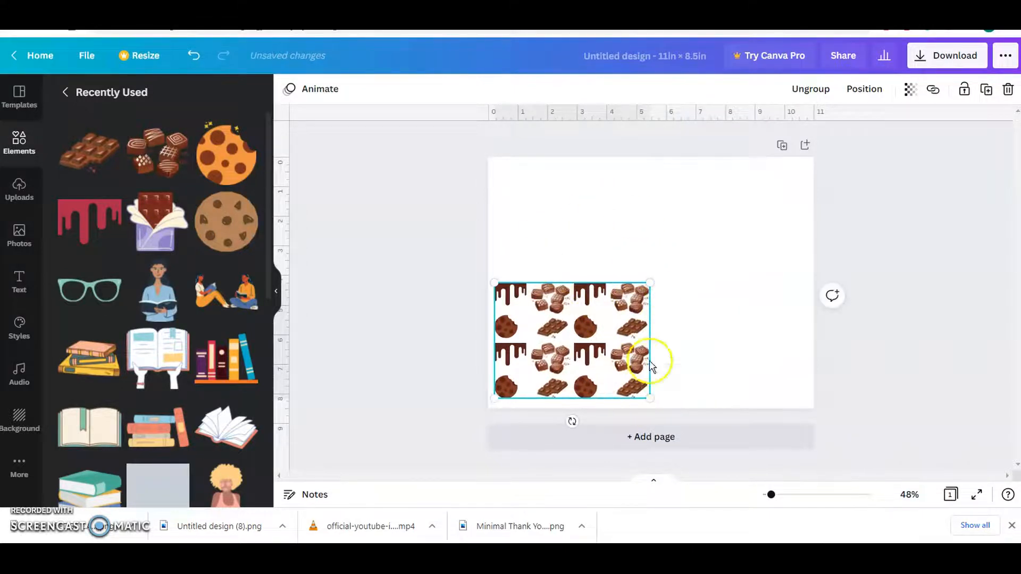
pyautogui.click(986, 90)
pyautogui.moveTo(590, 337); pyautogui.dragTo(743, 331)
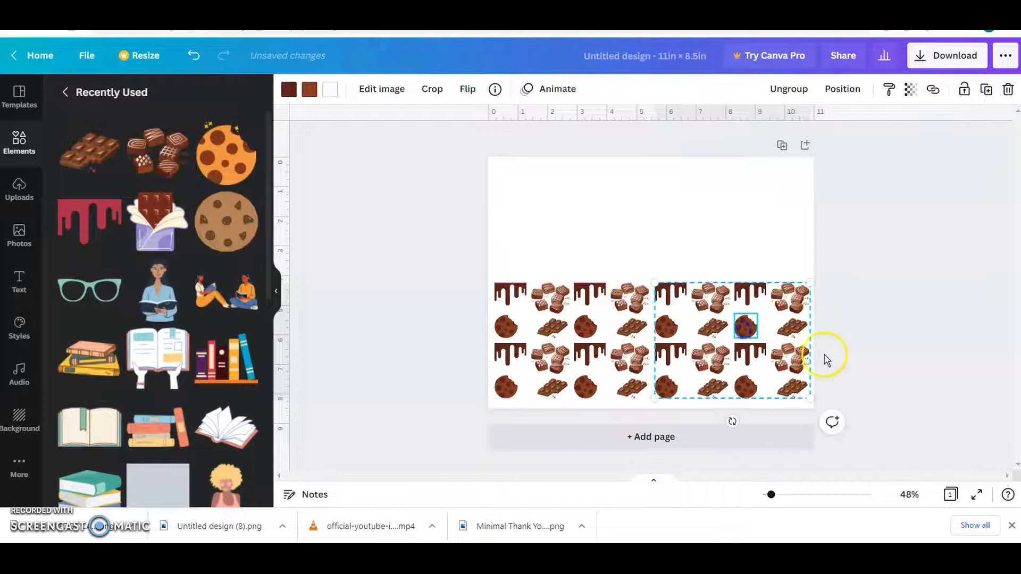
# Select the two side-by-side pattern blocks and group them into one band across the page's lower half.
pyautogui.click(870, 372)
pyautogui.moveTo(941, 388); pyautogui.dragTo(503, 280)
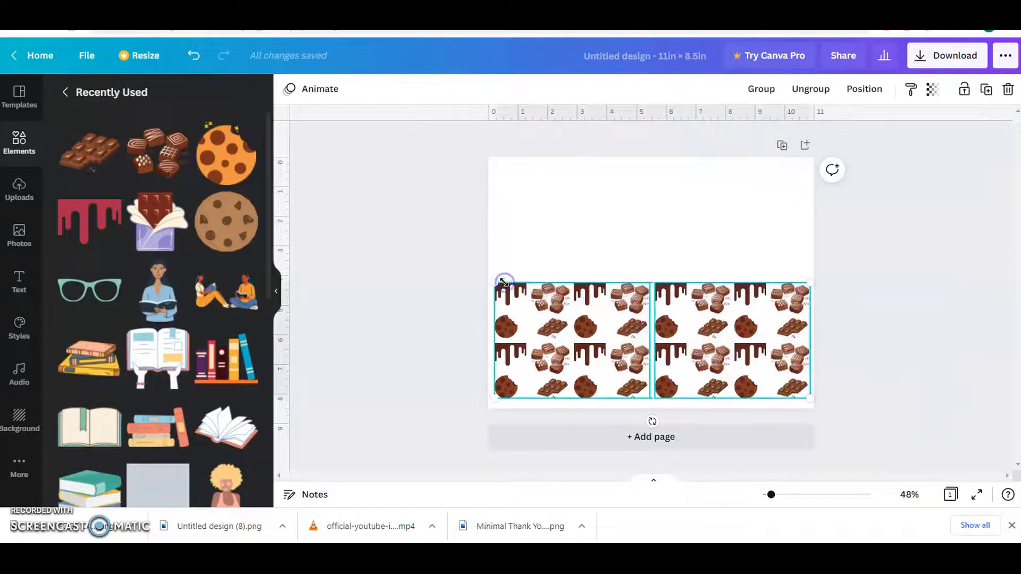
pyautogui.click(756, 100)
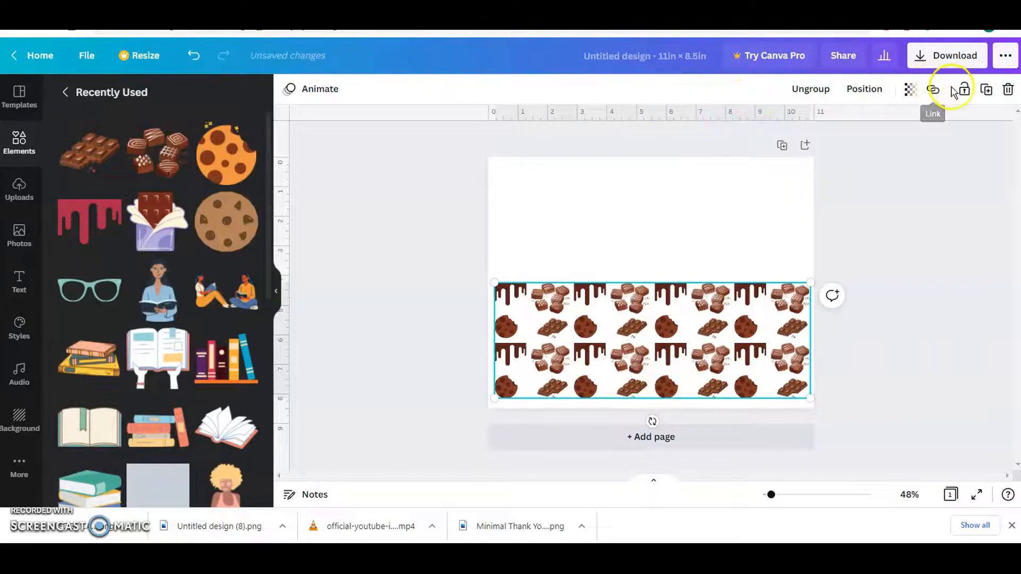
# Duplicate the band into the page's upper half, aligned with the original, and group both bands together.
pyautogui.click(986, 91)
pyautogui.moveTo(644, 365); pyautogui.dragTo(641, 242)
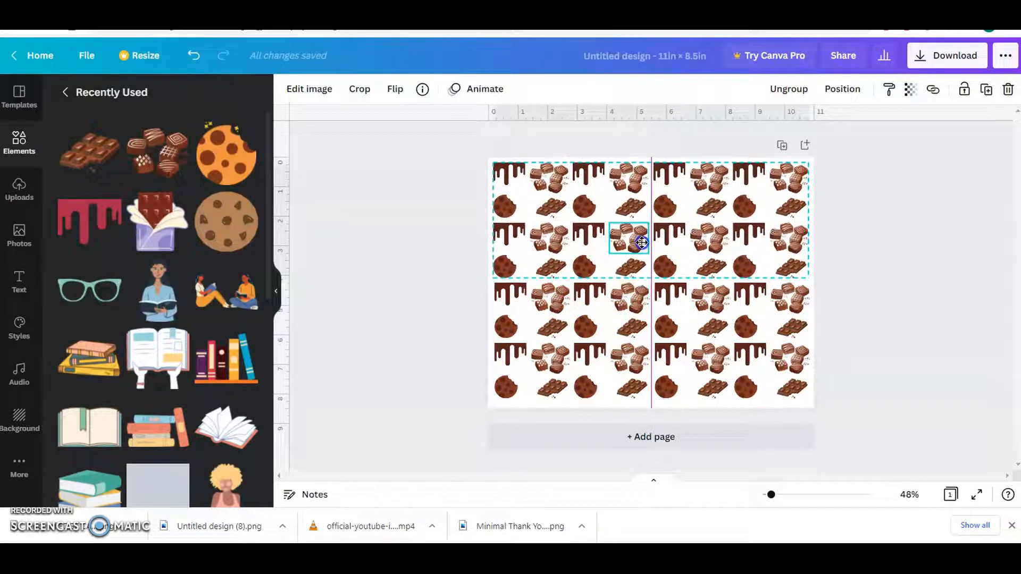
pyautogui.click(877, 349)
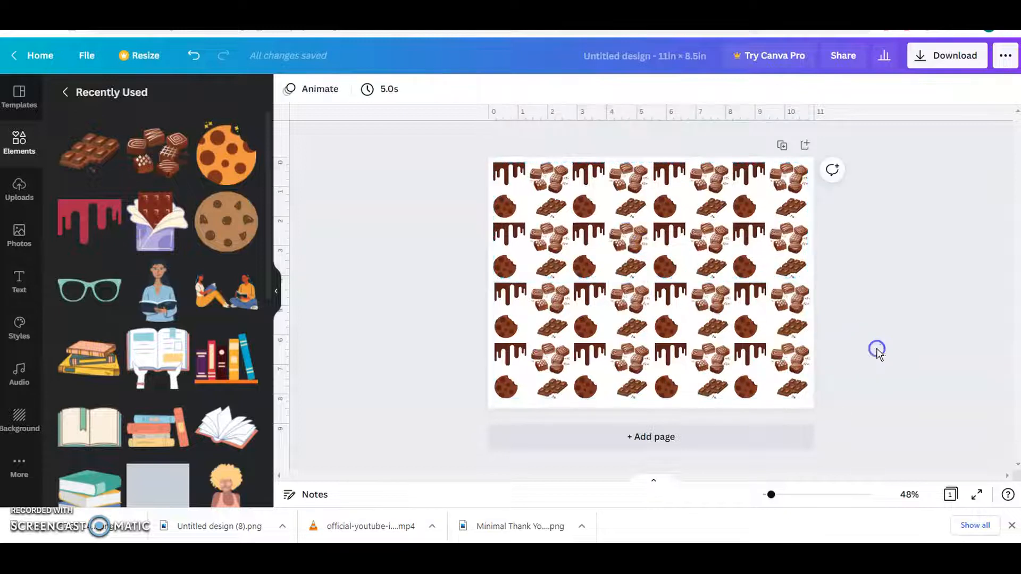
pyautogui.moveTo(914, 360); pyautogui.dragTo(419, 173)
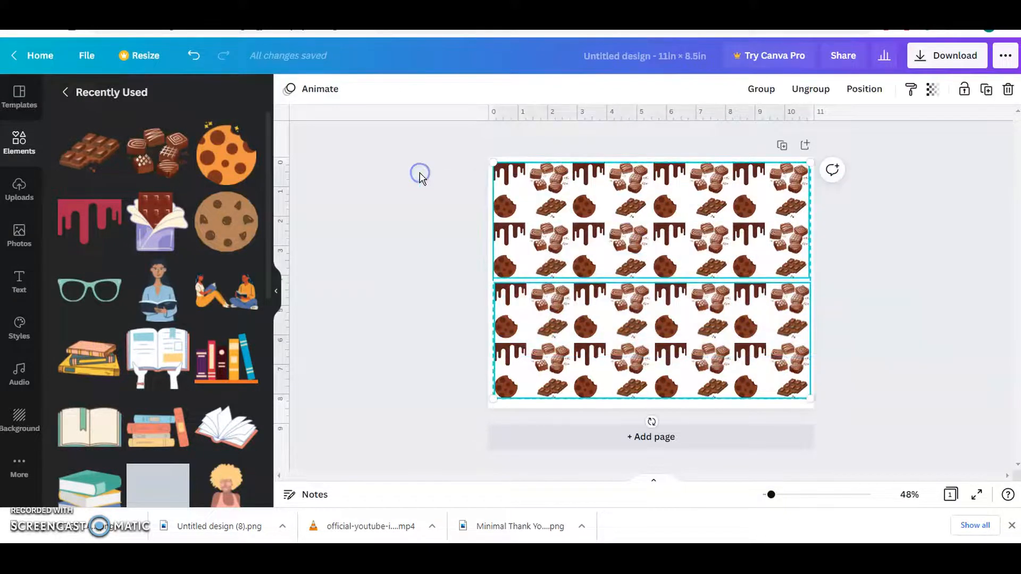
pyautogui.click(760, 89)
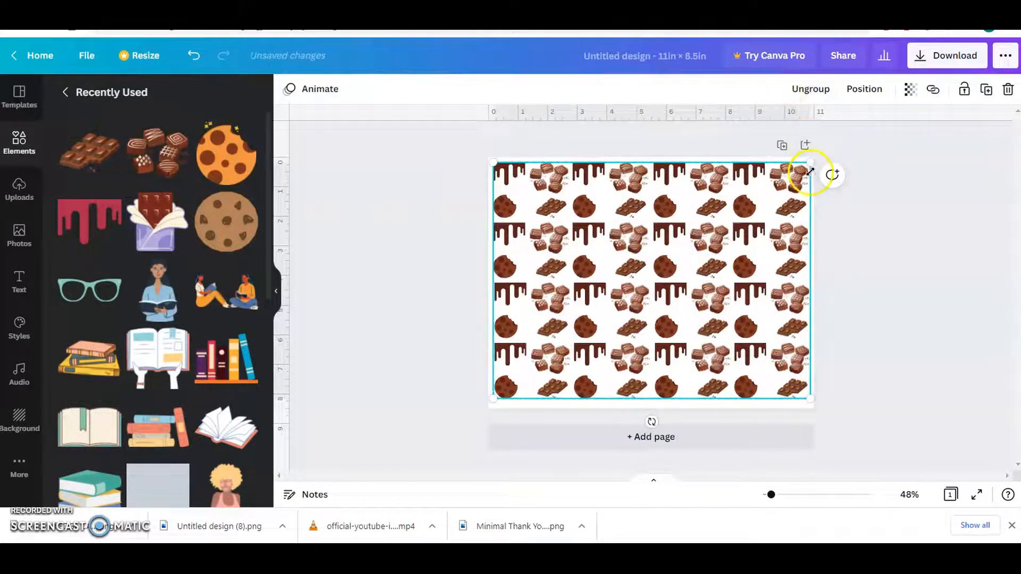
# Scale the full-page pattern group down to the lower-left quarter and set a duplicate beside it in the lower-right quarter.
pyautogui.moveTo(809, 161); pyautogui.dragTo(683, 325)
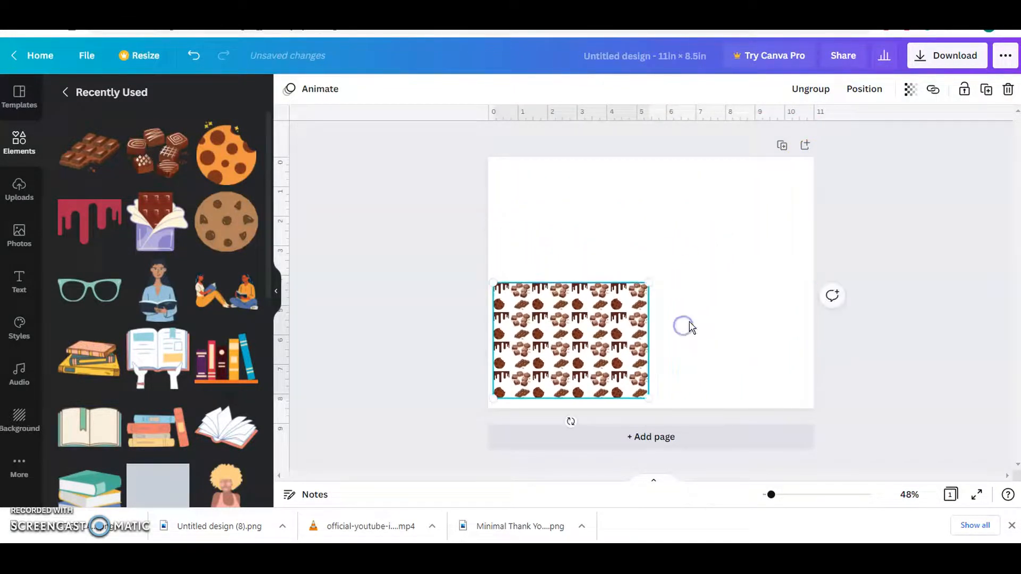
pyautogui.click(985, 90)
pyautogui.moveTo(593, 336); pyautogui.dragTo(743, 333)
# Group the two smaller-scale pattern blocks into one band and place a duplicate of it in the page's upper half.
pyautogui.moveTo(849, 353); pyautogui.dragTo(569, 266)
pyautogui.click(760, 90)
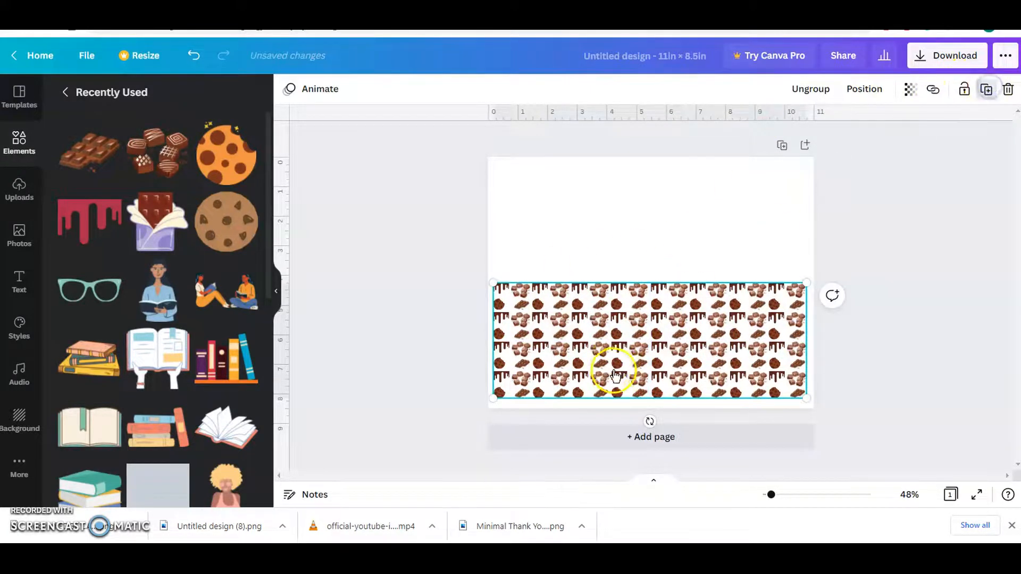
pyautogui.moveTo(639, 355); pyautogui.dragTo(635, 229)
pyautogui.click(862, 332)
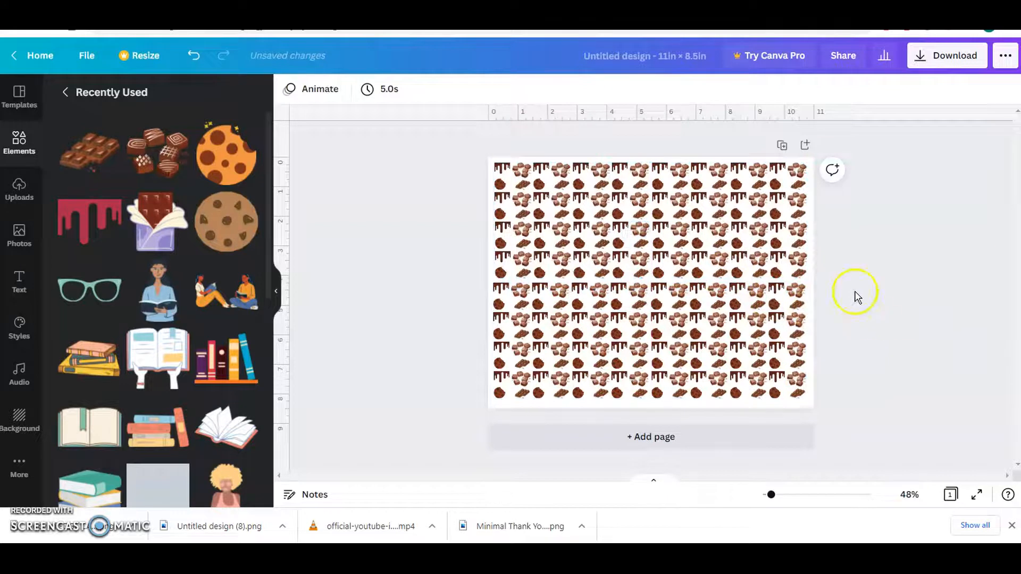
# Group the upper and lower bands into one pattern and enlarge it past the page edges.
pyautogui.moveTo(880, 349); pyautogui.dragTo(385, 152)
pyautogui.click(749, 100)
pyautogui.click(751, 99)
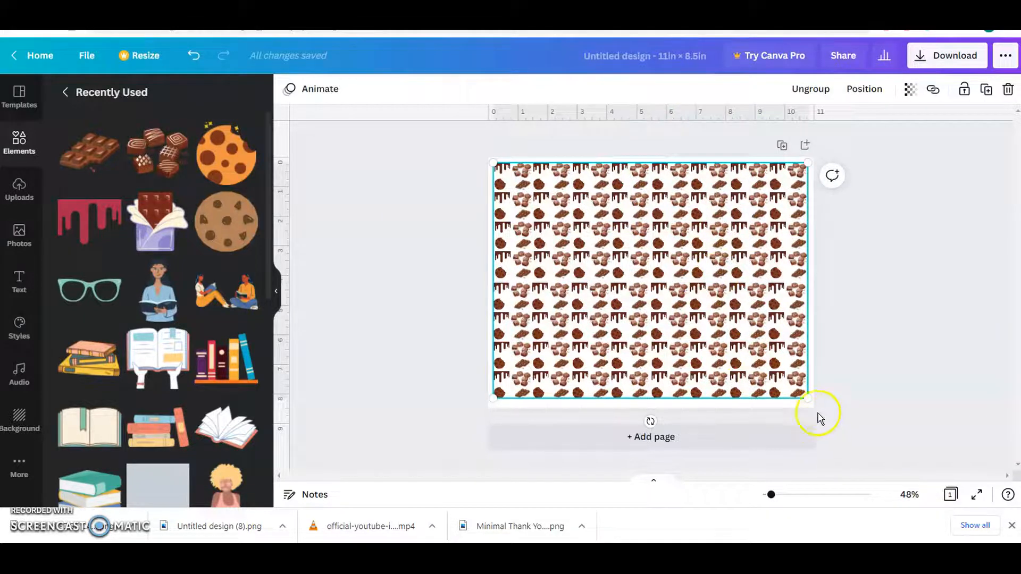
pyautogui.moveTo(812, 408); pyautogui.dragTo(822, 414)
pyautogui.moveTo(479, 155); pyautogui.dragTo(461, 148)
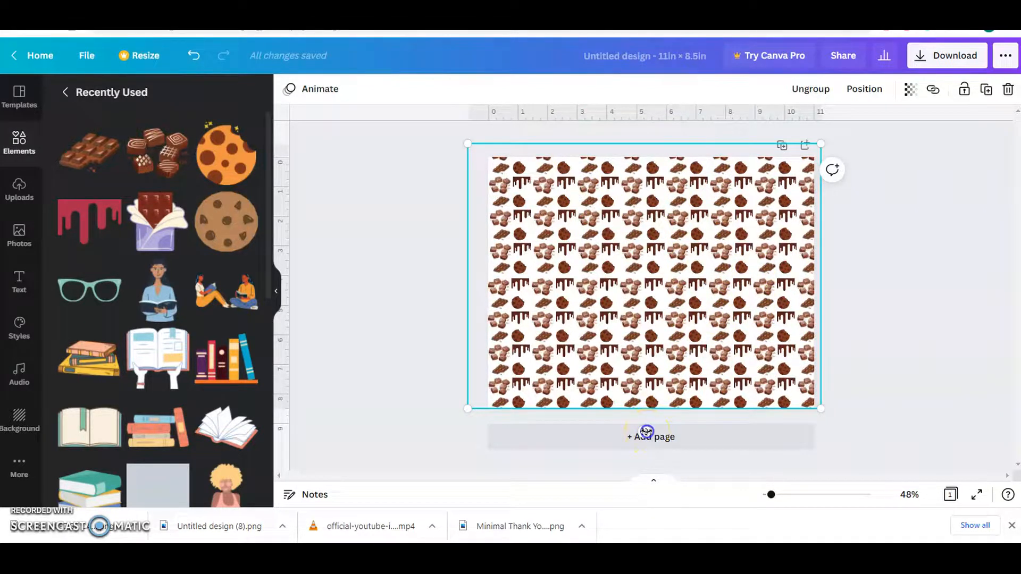
# Rotate the grouped pattern counterclockwise to a diagonal angle and enlarge it until it covers the whole page.
pyautogui.moveTo(651, 431); pyautogui.dragTo(747, 436)
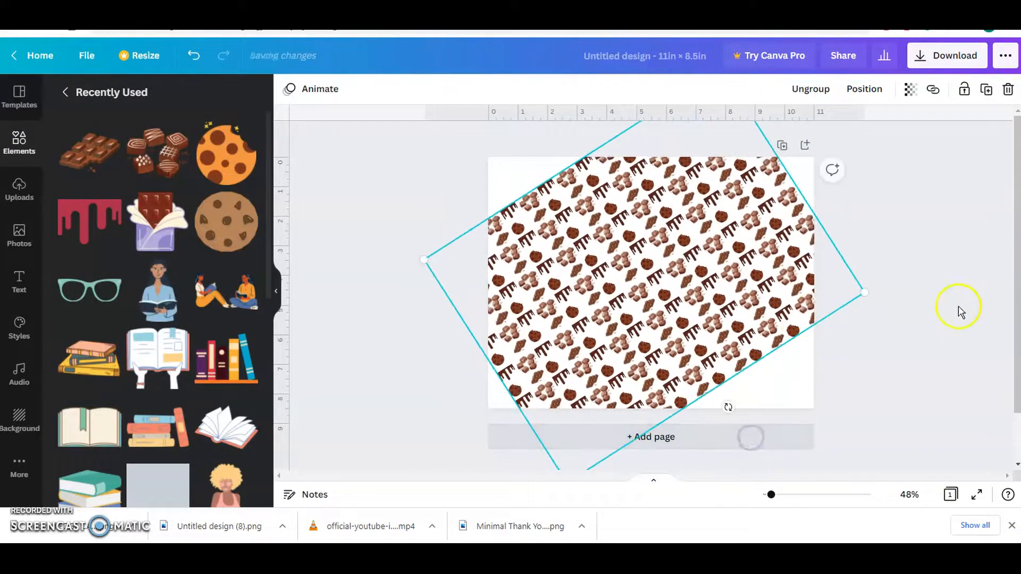
pyautogui.moveTo(865, 296); pyautogui.dragTo(973, 392)
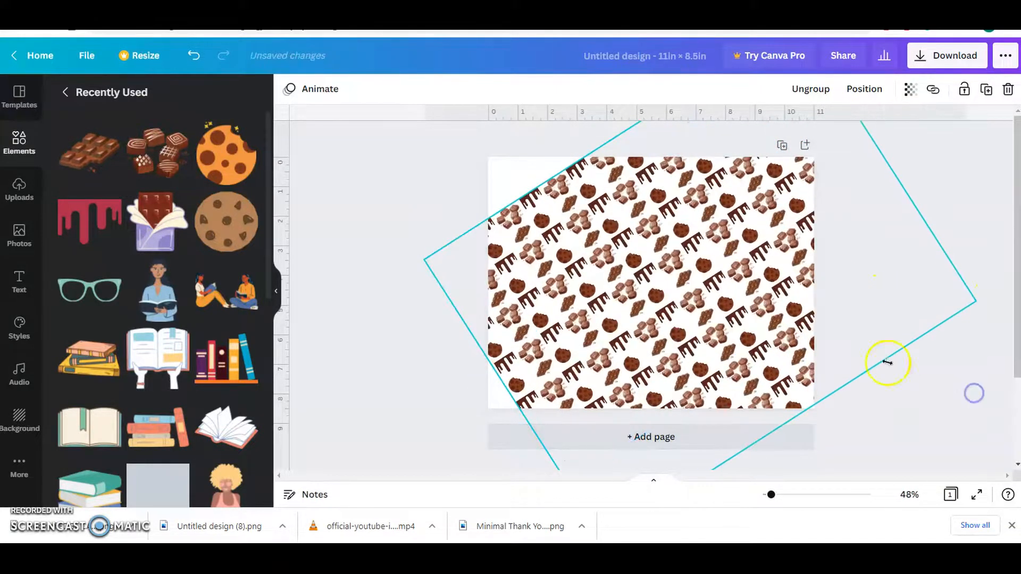
pyautogui.moveTo(307, 254); pyautogui.dragTo(196, 223)
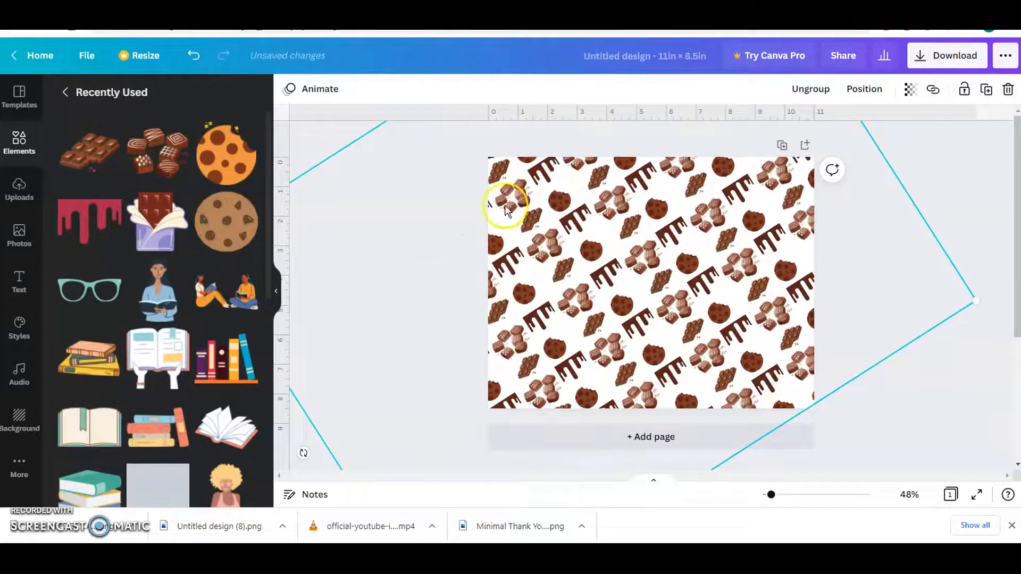